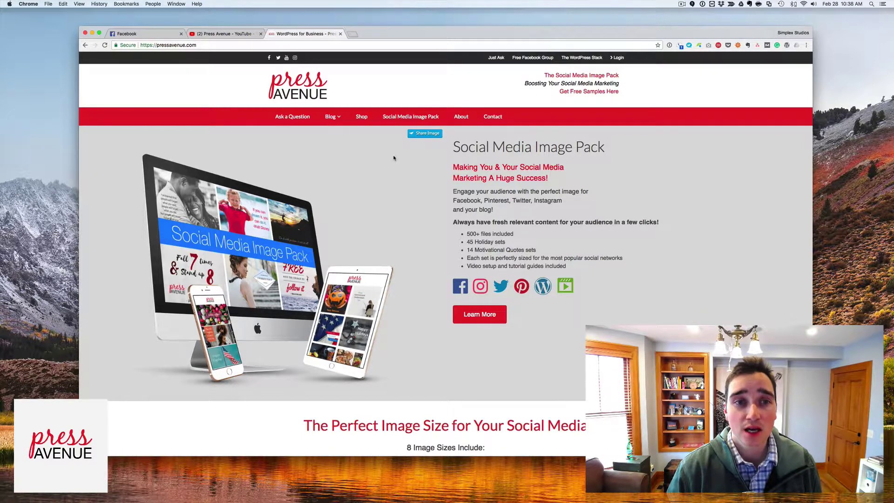
- Go to Press Avenue's Ask a Question page from the red navigation bar
click(159, 46)
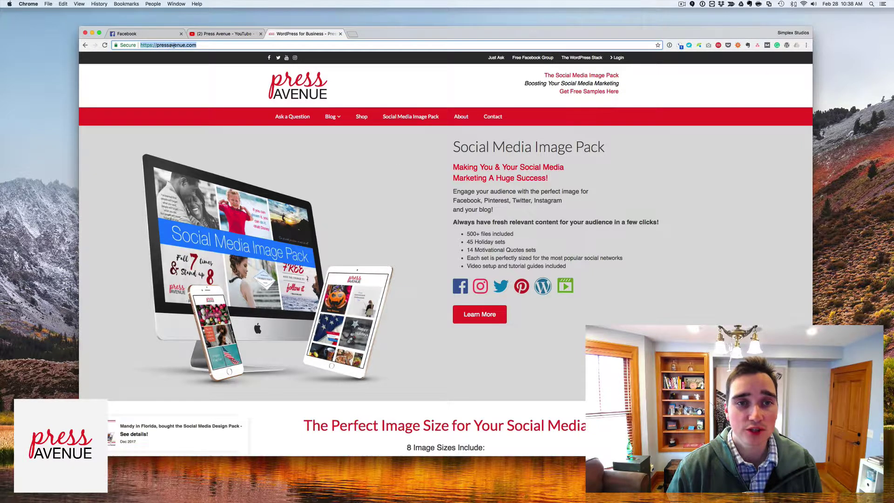
click(293, 117)
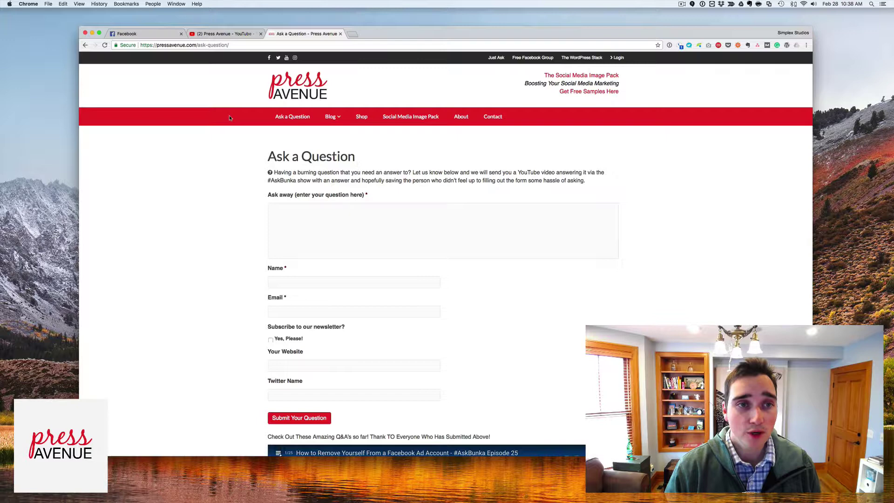
- Switch to the Facebook browser tab showing the News Feed
click(130, 34)
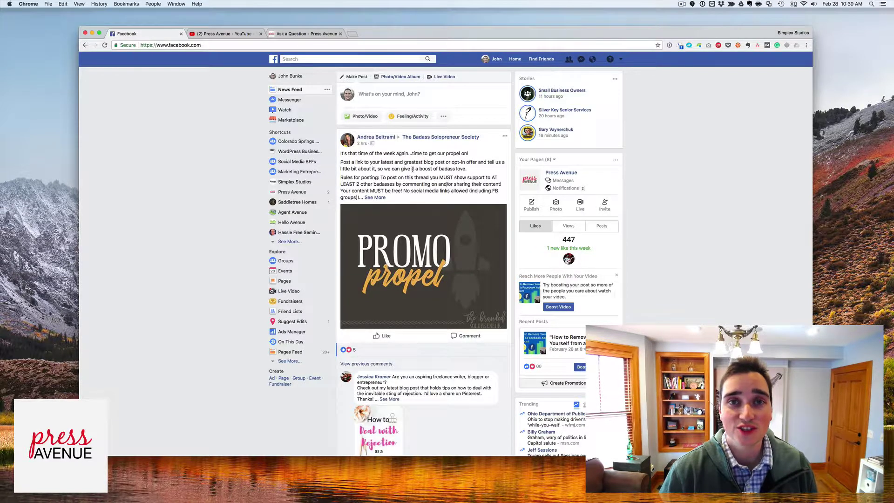
- Go to the Saddletree Homes page from Shortcuts and bring up its Settings
click(300, 202)
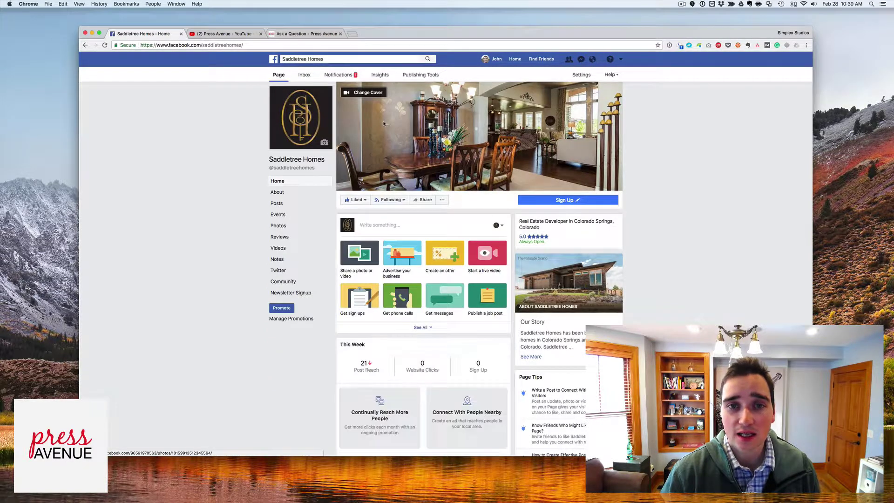
click(581, 75)
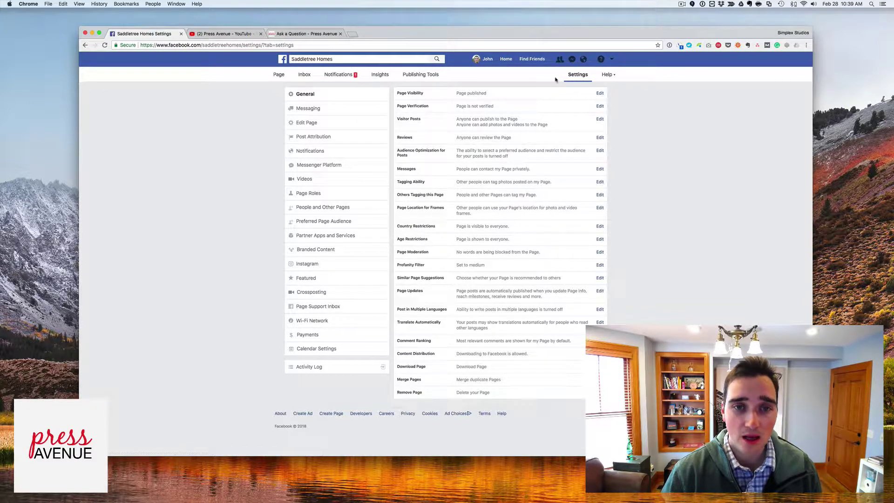
- Show Saddletree Homes' Page Roles and highlight the second admin under Existing Page Roles
click(303, 95)
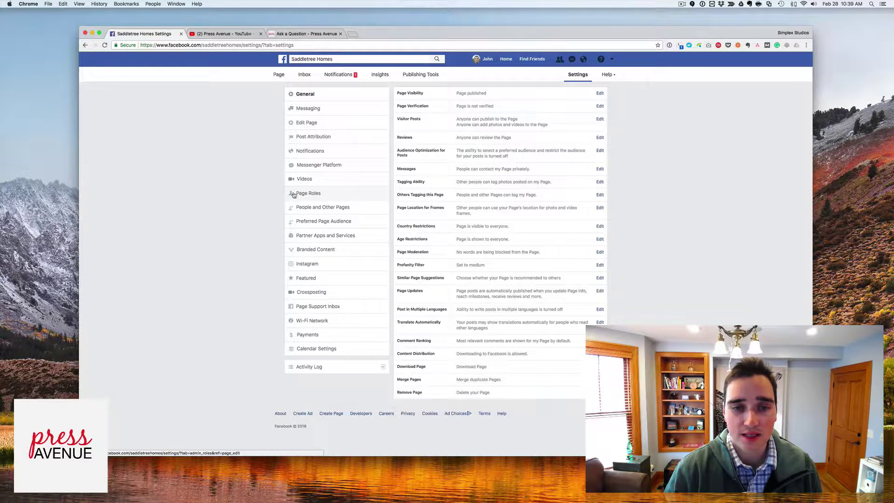
click(308, 194)
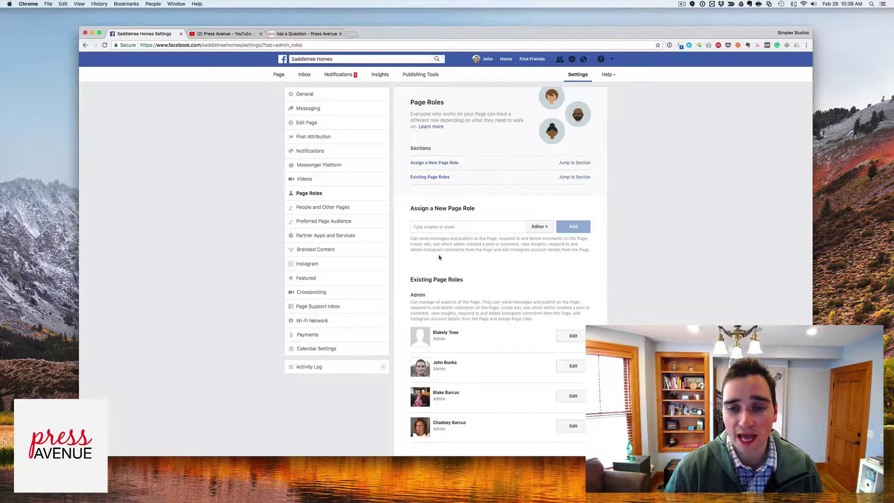
drag(410, 280, 463, 280)
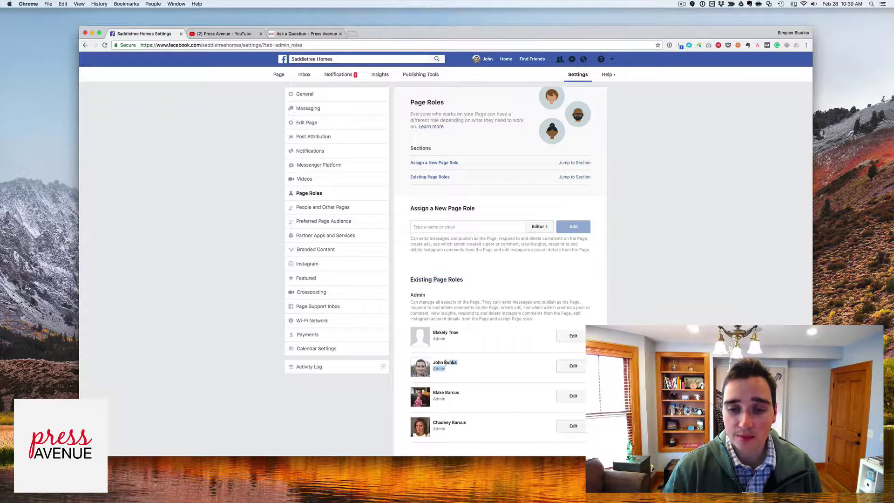
drag(433, 363, 458, 363)
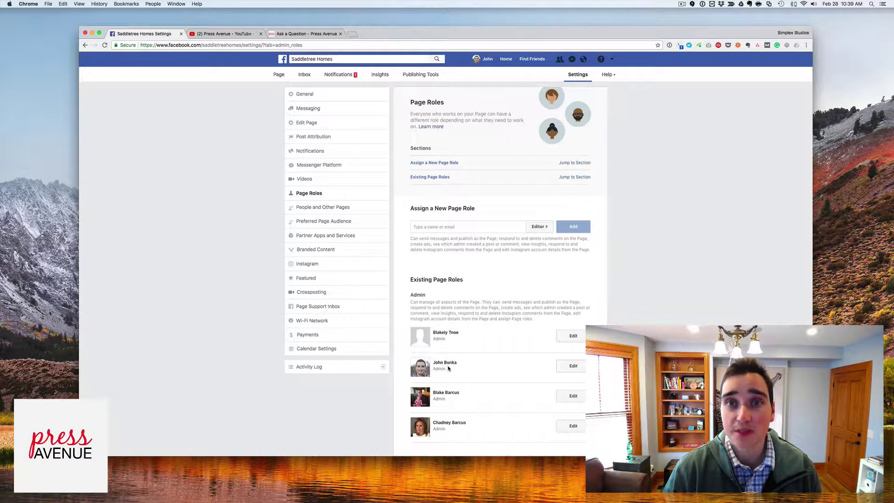
click(572, 366)
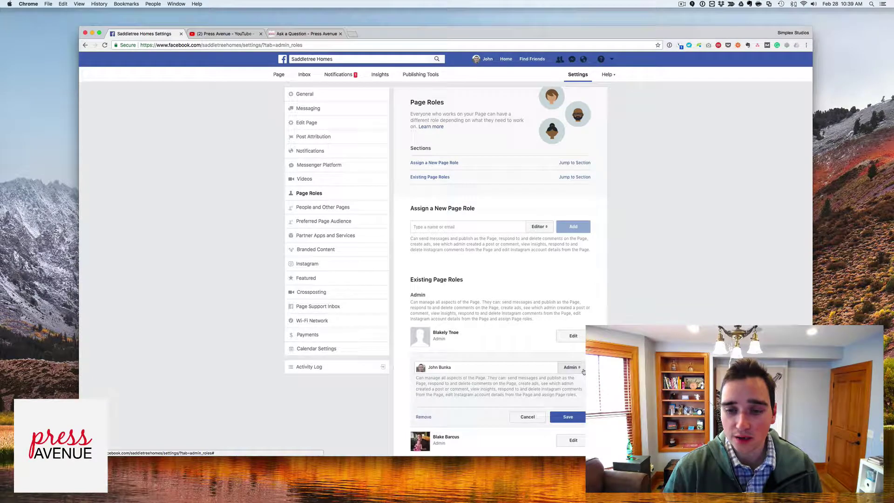
scroll(534, 382, down, 3)
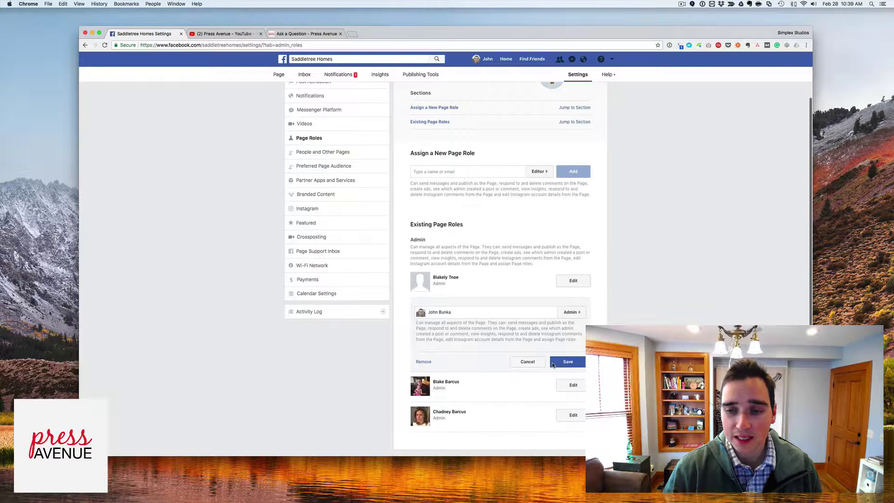
click(573, 311)
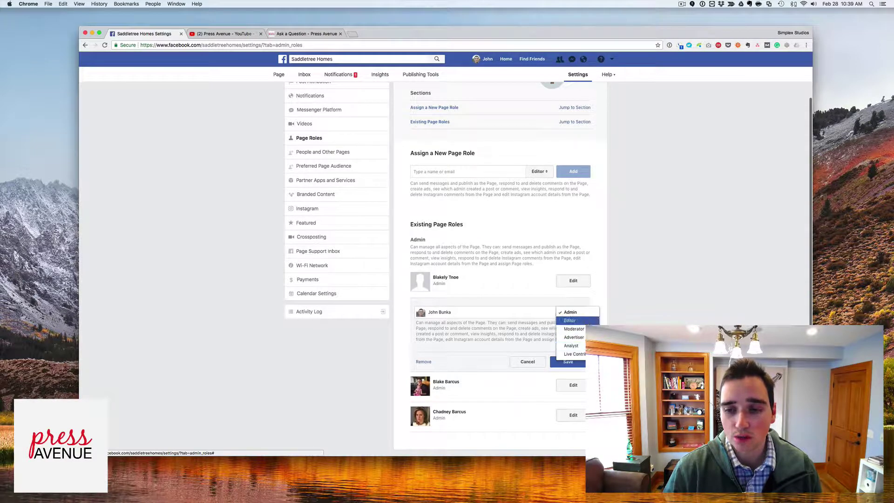
click(625, 313)
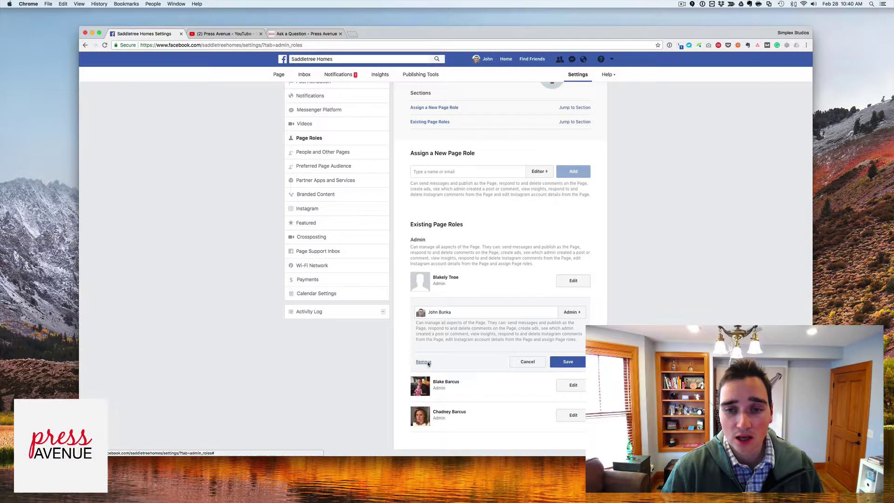
- Remove and confirm removing the second admin, filling in the saved Facebook password
click(427, 363)
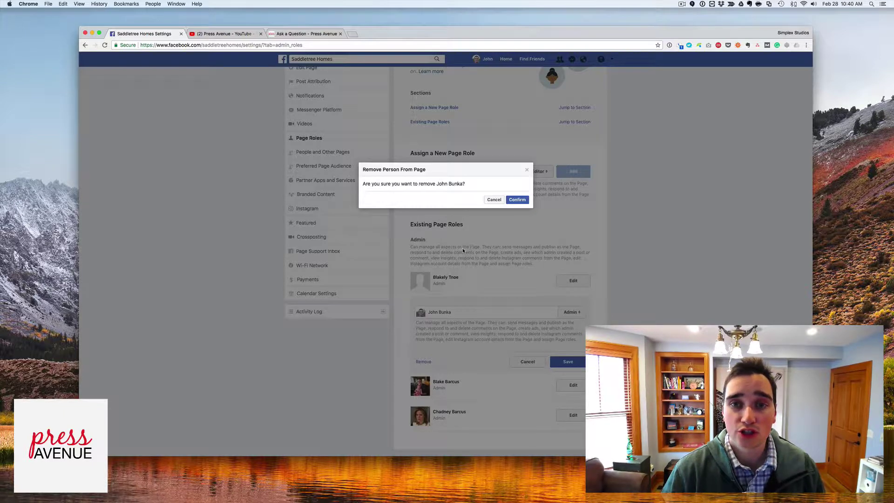
click(518, 200)
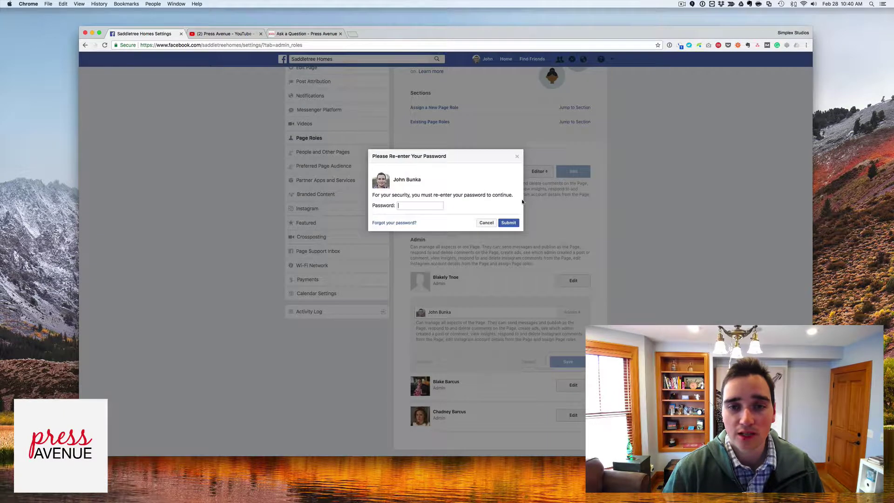
click(670, 45)
click(698, 87)
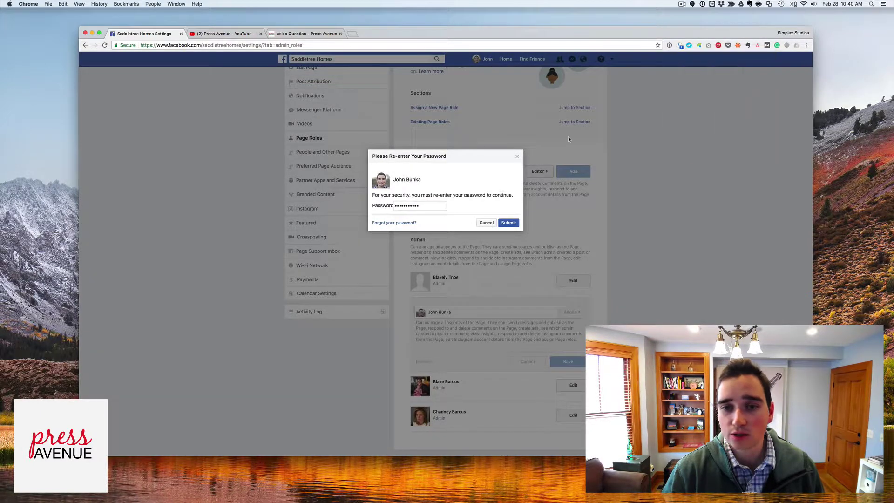